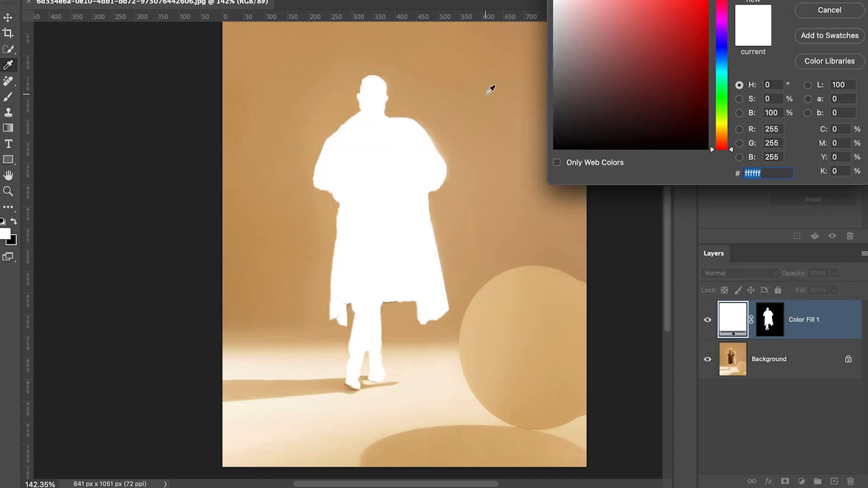
Set the white colour fill layer to Multiply and try a different fill colour for the background
{"action": "key", "text": "Return"}
{"action": "left_click", "coordinate": [740, 273]}
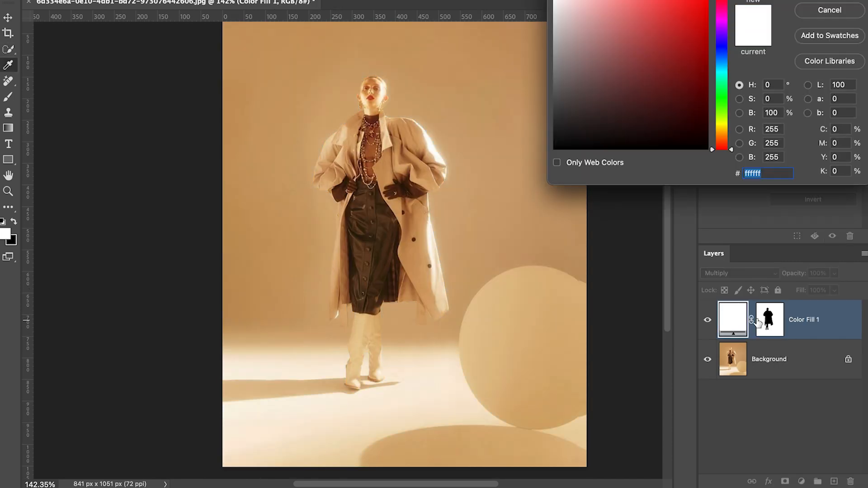
{"action": "left_click_drag", "start_coordinate": [588, 68], "coordinate": [636, 46]}
{"action": "mouse_move", "coordinate": [723, 131]}
{"action": "left_mouse_down"}
{"action": "mouse_move", "coordinate": [723, 73]}
{"action": "mouse_move", "coordinate": [723, 80]}
{"action": "left_mouse_up"}
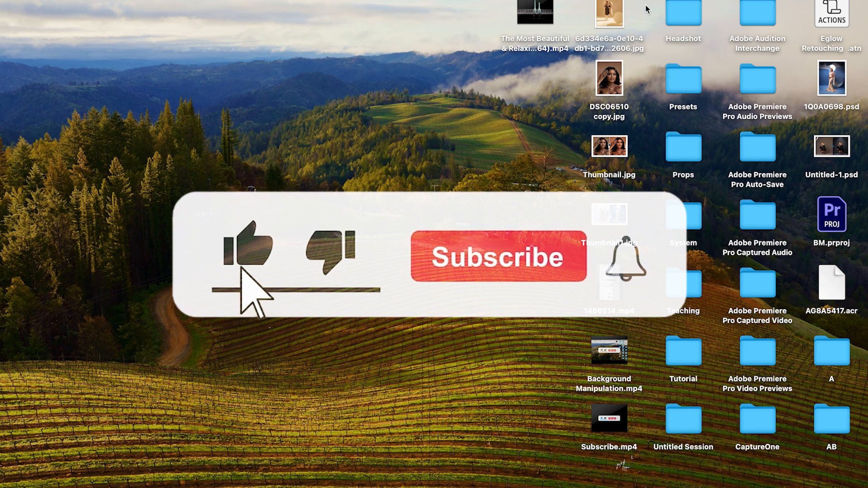
Preview the desktop photo 6d334e6a-0e10-4db1-bd72-973076442606.jpg and open it in Adobe Photoshop 2024
{"action": "key", "text": "space"}
{"action": "key", "text": "space"}
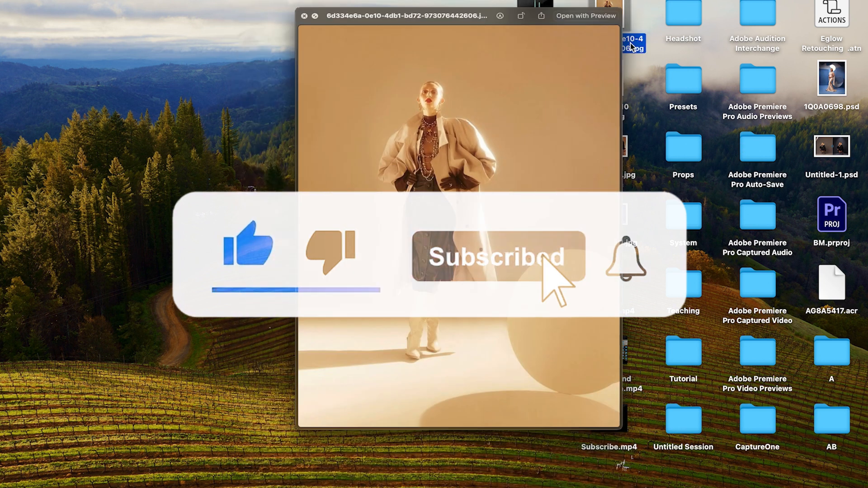
{"action": "right_click", "coordinate": [606, 19]}
{"action": "mouse_move", "coordinate": [491, 34]}
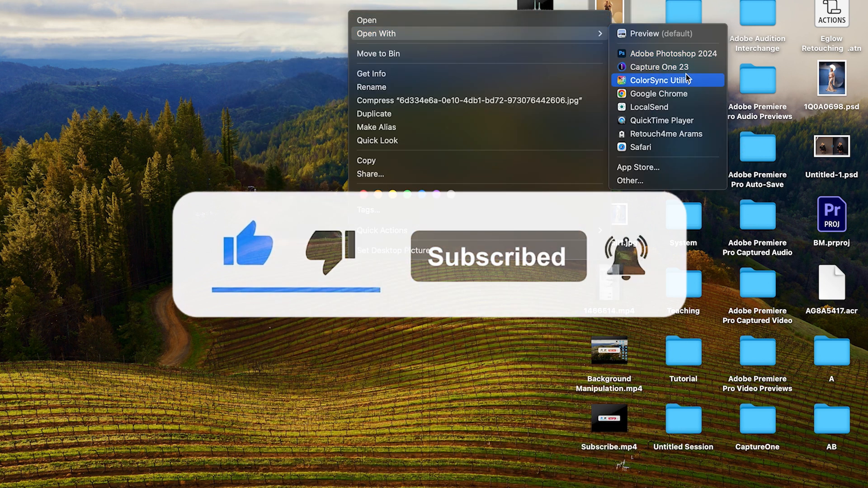
{"action": "left_click", "coordinate": [661, 53]}
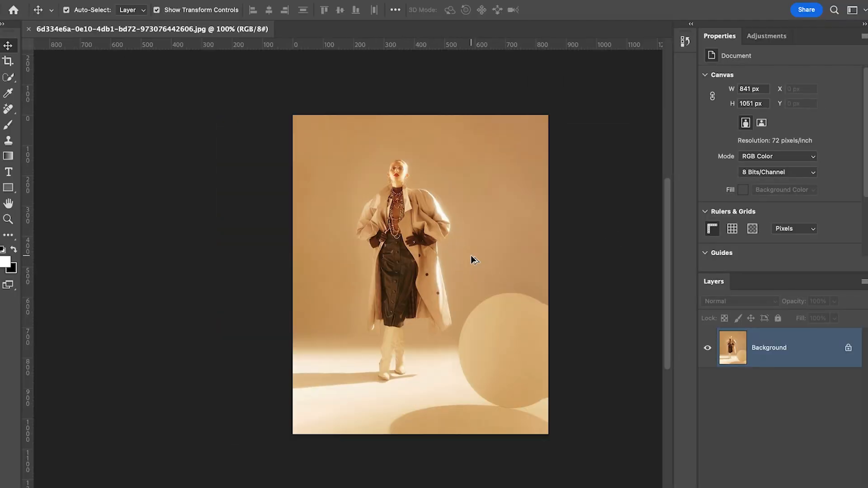
Select the standing model and add the missing strip of coat hem beside the boot to the selection
{"action": "scroll", "coordinate": [471, 255], "scroll_direction": "up", "scroll_amount": 2}
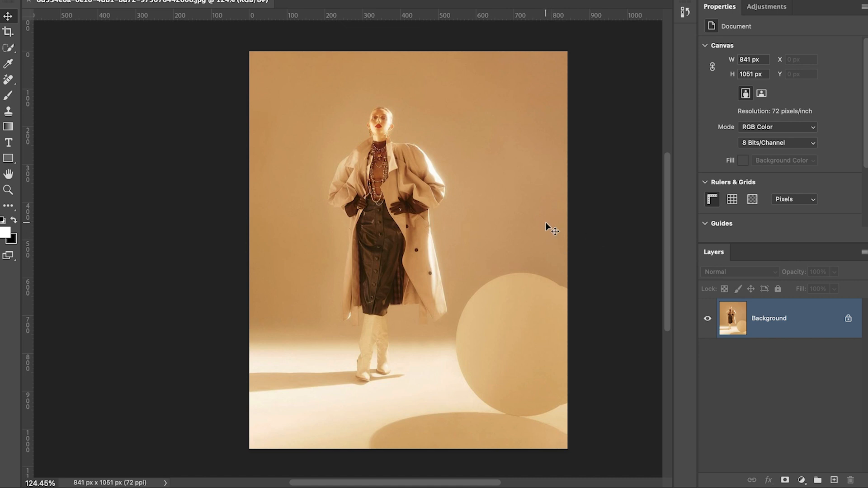
{"action": "key", "text": "w"}
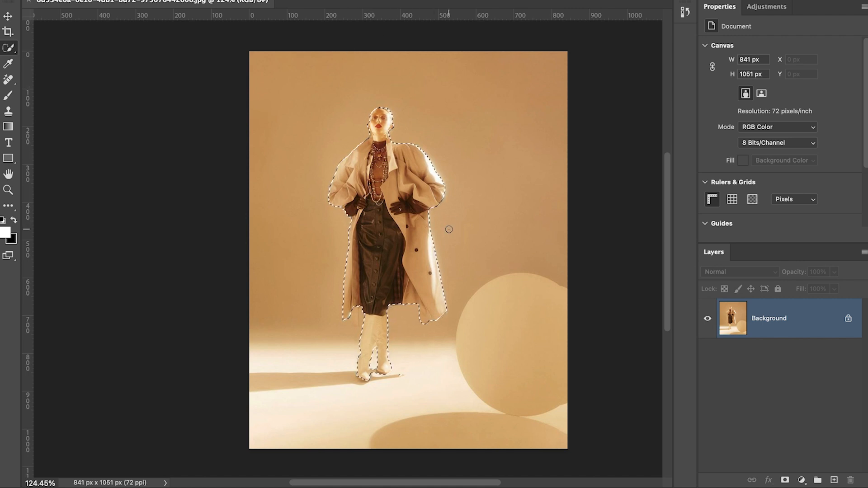
{"action": "scroll", "coordinate": [375, 376], "scroll_direction": "up", "scroll_amount": 3}
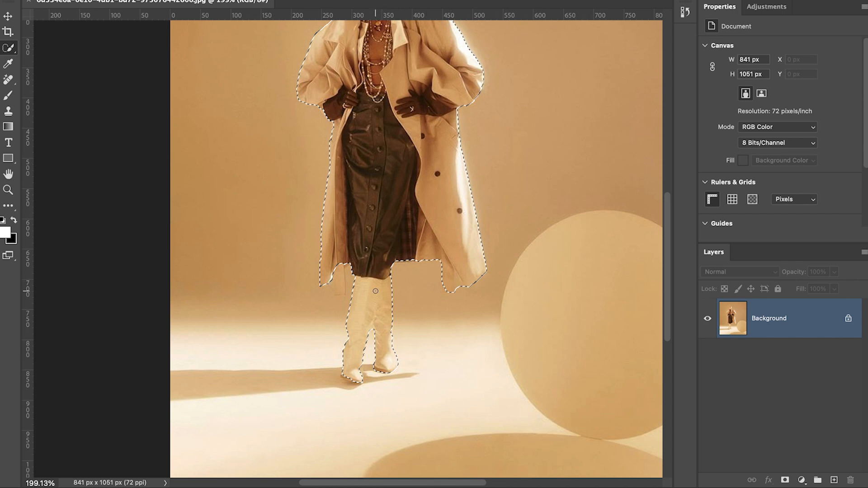
{"action": "left_click_drag", "start_coordinate": [341, 292], "coordinate": [340, 271]}
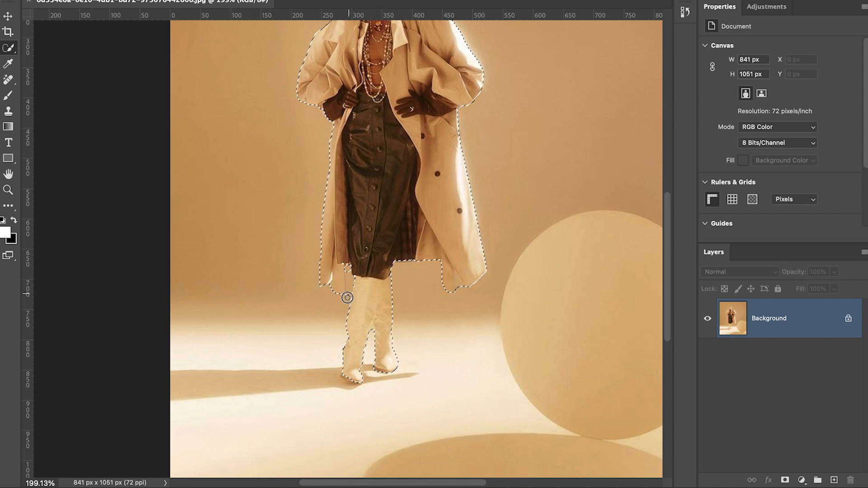
Reduce the Quick Selection brush size and add the missed hair along the top of the model's head
{"action": "scroll", "coordinate": [417, 166], "scroll_direction": "up", "scroll_amount": 2}
{"action": "scroll", "coordinate": [417, 166], "scroll_direction": "up", "scroll_amount": 3}
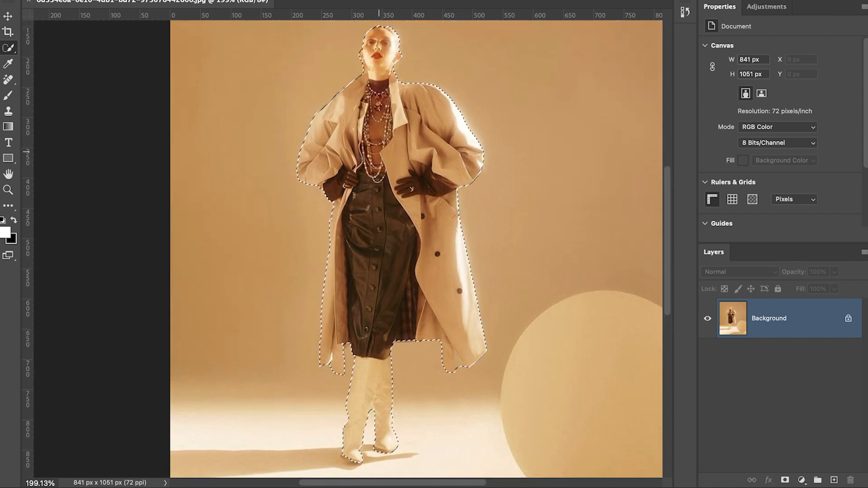
{"action": "scroll", "coordinate": [428, 169], "scroll_direction": "up", "scroll_amount": 2}
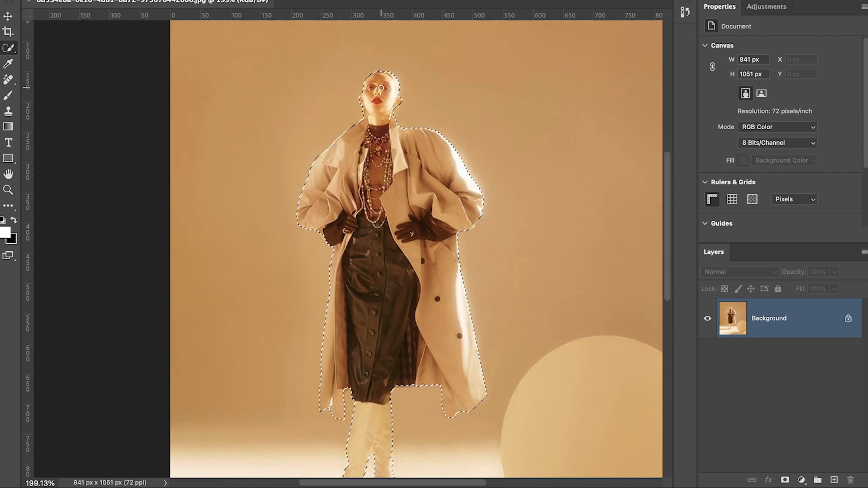
{"action": "scroll", "coordinate": [381, 87], "scroll_direction": "up", "scroll_amount": 5}
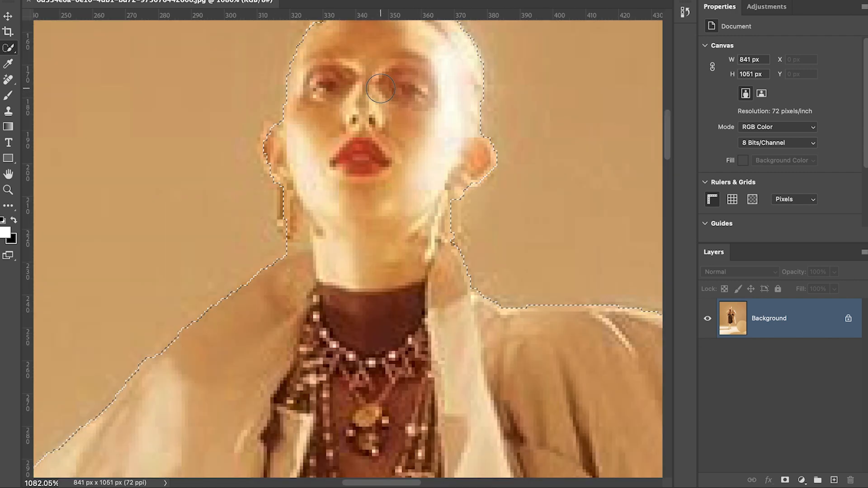
{"action": "scroll", "coordinate": [398, 167], "scroll_direction": "up", "scroll_amount": 2}
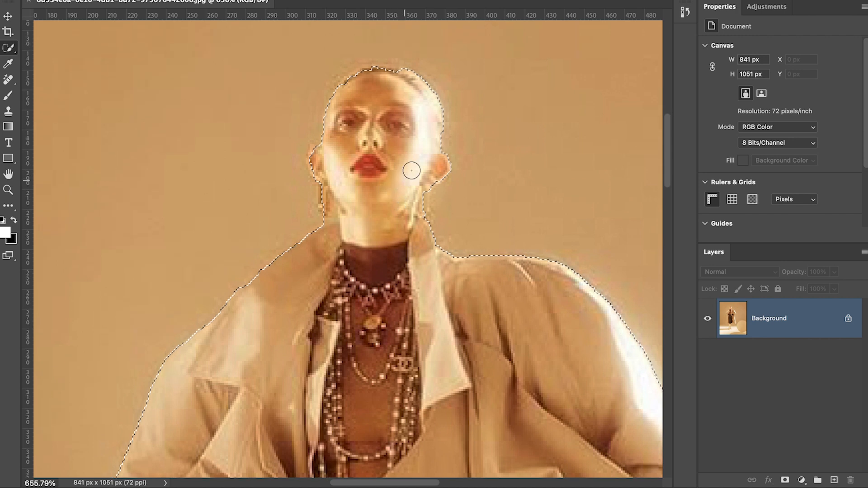
{"action": "key", "text": "bracketleft"}
{"action": "key", "text": "bracketleft"}
{"action": "key", "text": "bracketleft"}
{"action": "key", "text": "bracketleft"}
{"action": "key", "text": "bracketleft"}
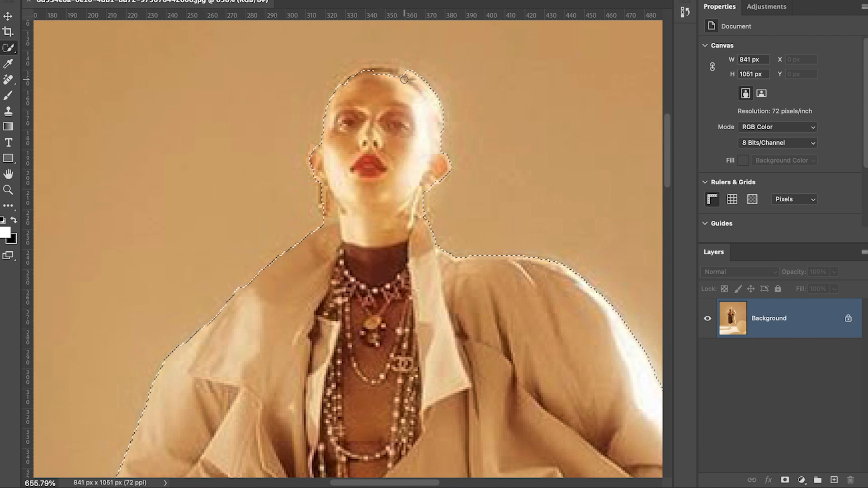
{"action": "mouse_move", "coordinate": [382, 72]}
{"action": "left_mouse_down"}
{"action": "mouse_move", "coordinate": [347, 77]}
{"action": "mouse_move", "coordinate": [339, 95]}
{"action": "left_mouse_up"}
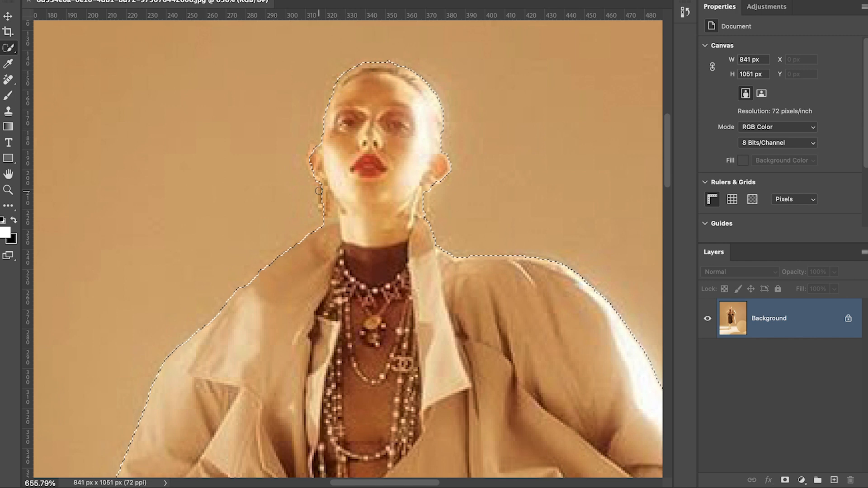
Extend the selection to include the ear, both earrings and the side edge of the model's head
{"action": "mouse_move", "coordinate": [313, 163]}
{"action": "left_mouse_down"}
{"action": "mouse_move", "coordinate": [327, 187]}
{"action": "mouse_move", "coordinate": [324, 211]}
{"action": "left_mouse_up"}
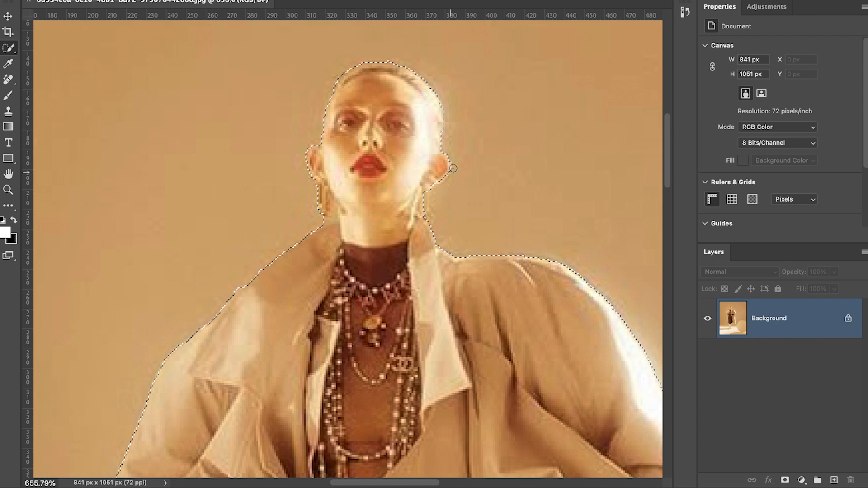
{"action": "left_click_drag", "start_coordinate": [423, 195], "coordinate": [430, 226]}
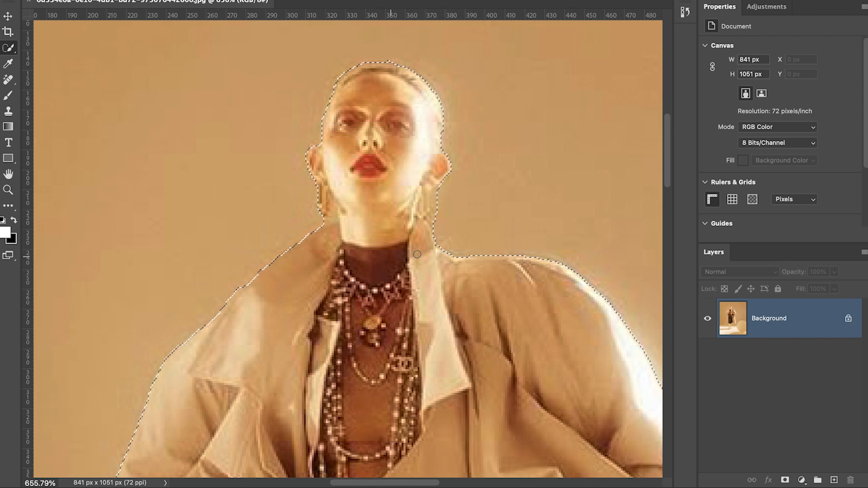
{"action": "left_click_drag", "start_coordinate": [340, 80], "coordinate": [340, 115]}
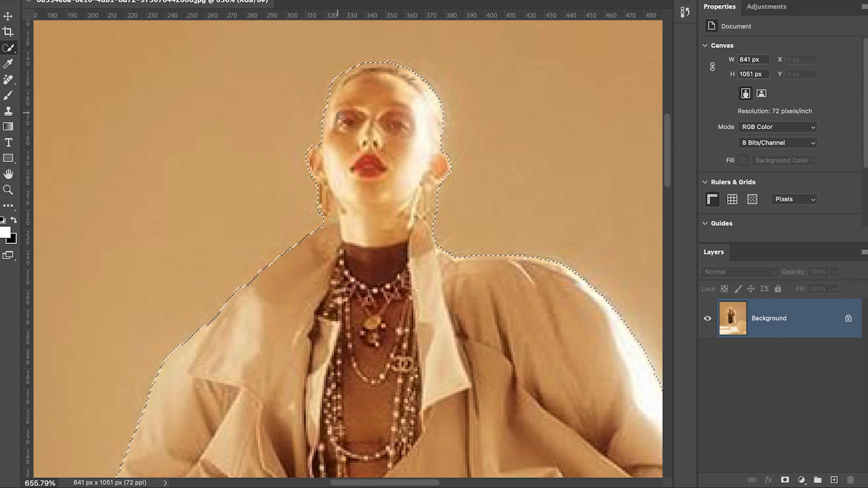
Add a white Solid Color fill layer from the selection and invert its mask to cover only the background
{"action": "key", "text": "ctrl+0"}
{"action": "scroll", "coordinate": [385, 150], "scroll_direction": "up", "scroll_amount": 3}
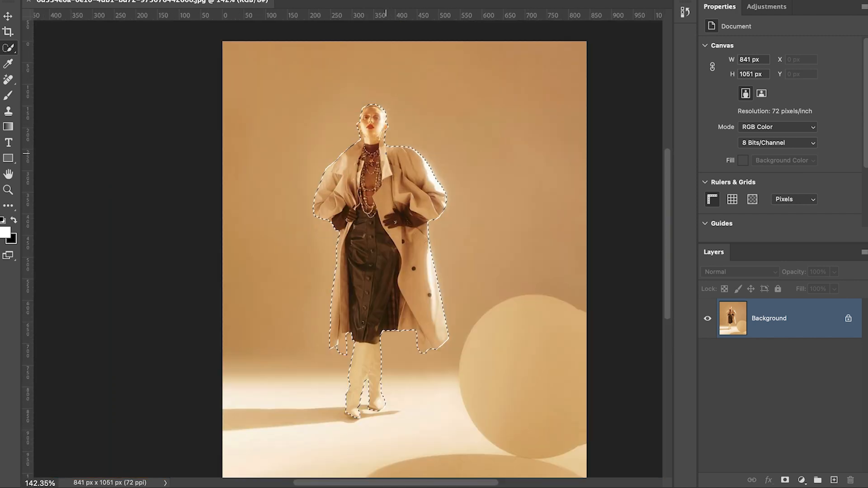
{"action": "scroll", "coordinate": [386, 150], "scroll_direction": "down", "scroll_amount": 2}
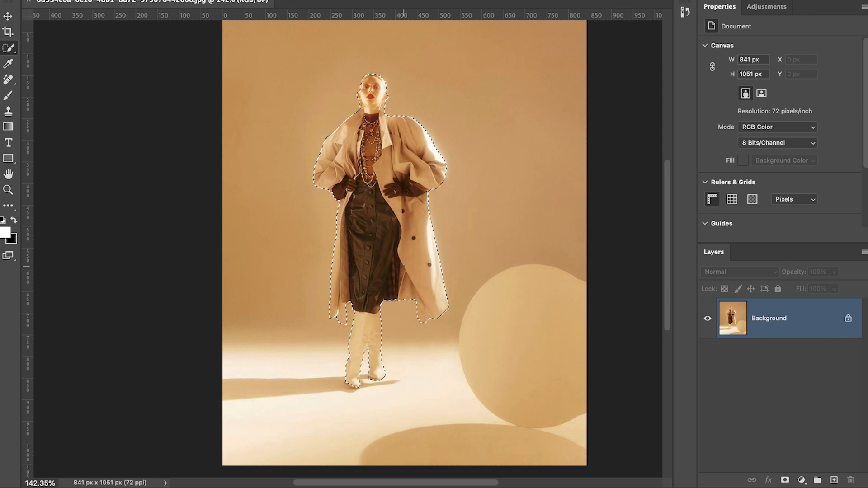
{"action": "mouse_move", "coordinate": [785, 475]}
{"action": "left_click", "coordinate": [804, 481]}
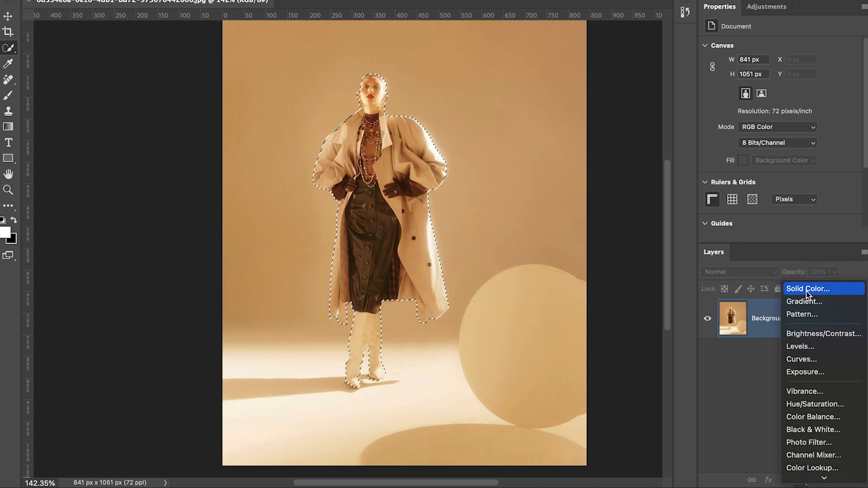
{"action": "left_click", "coordinate": [804, 288]}
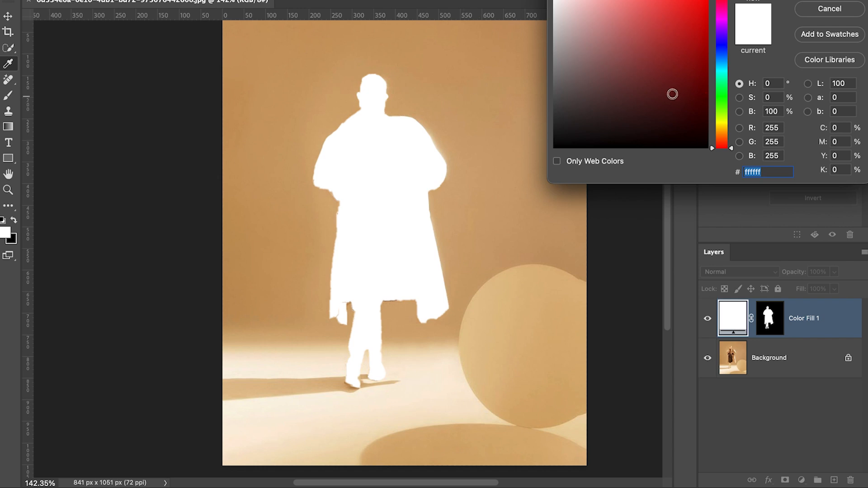
{"action": "left_click", "coordinate": [833, 7]}
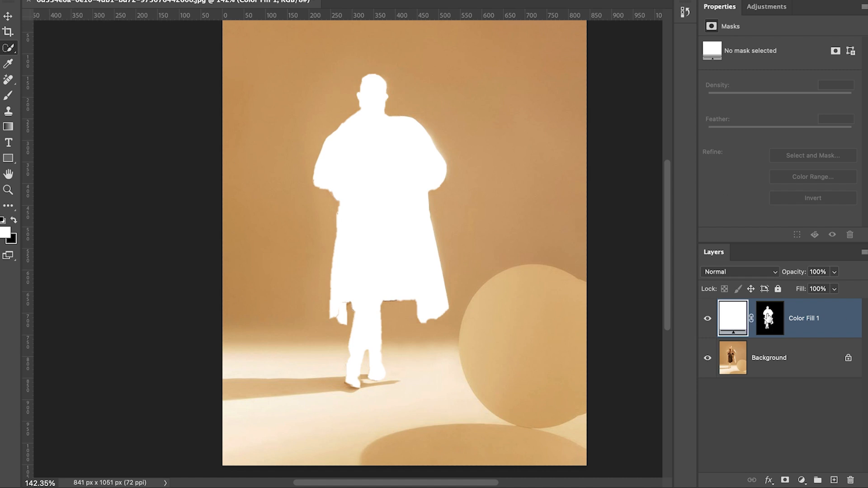
{"action": "left_click", "coordinate": [769, 320]}
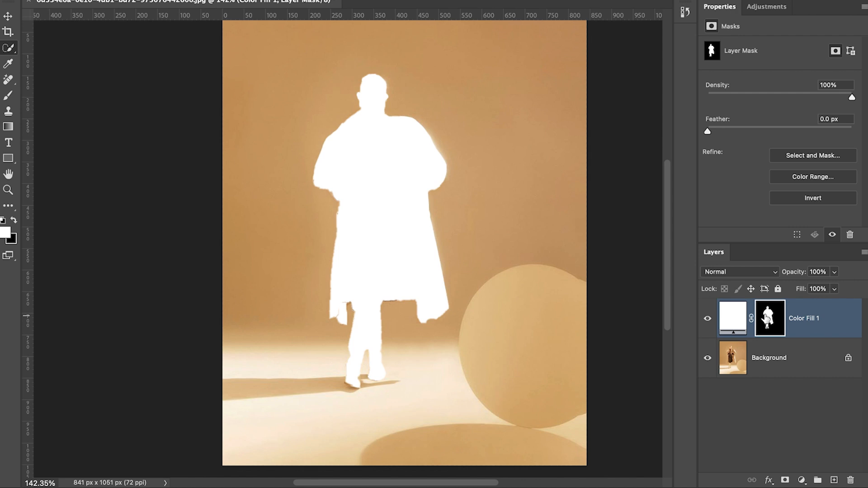
{"action": "key", "text": "super+i"}
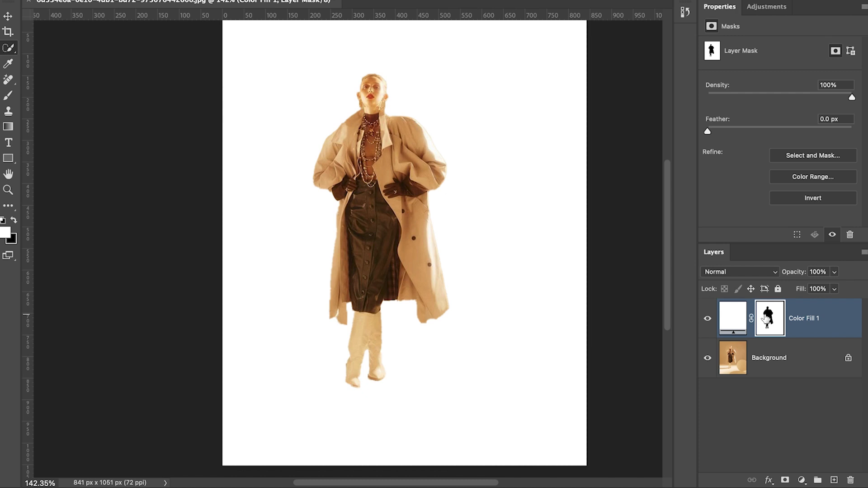
Compare the available blend modes on the colour fill layer and set it to Multiply
{"action": "left_click", "coordinate": [743, 274]}
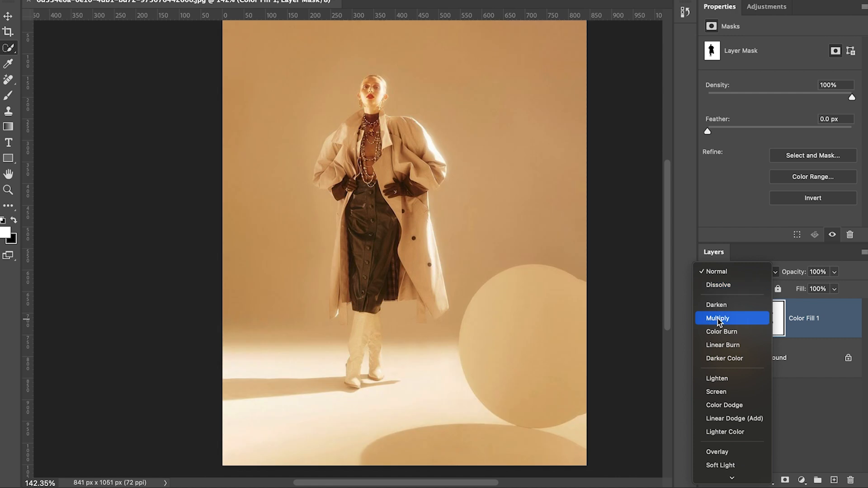
{"action": "key", "text": "Down"}
{"action": "key", "text": "Down"}
{"action": "key", "text": "Down"}
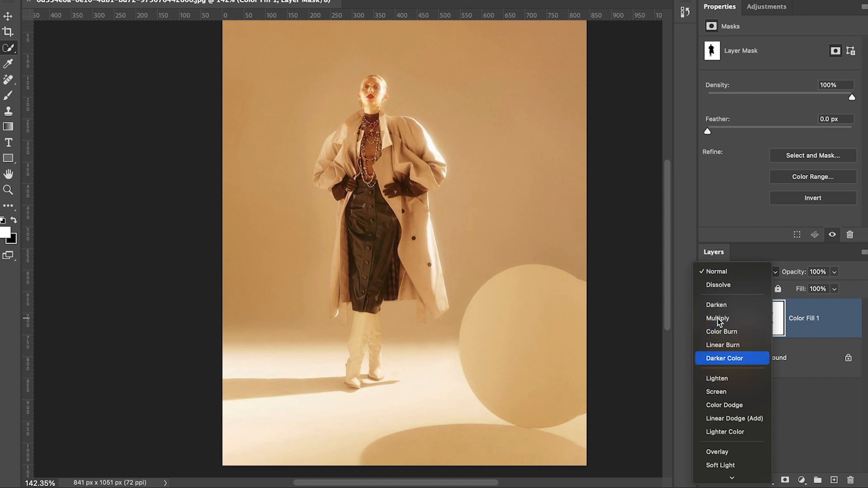
{"action": "key", "text": "Down"}
{"action": "key", "text": "Down"}
{"action": "key", "text": "Down"}
{"action": "key", "text": "Down"}
{"action": "key", "text": "Down"}
{"action": "key", "text": "Down"}
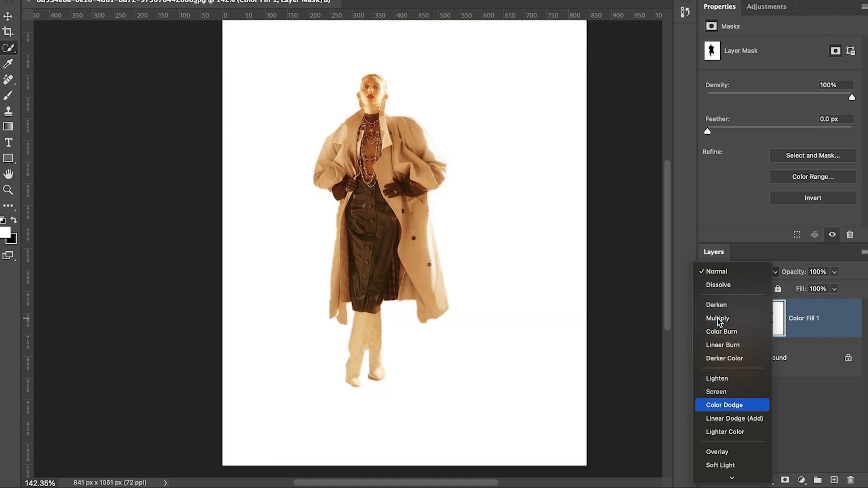
{"action": "key", "text": "Down"}
{"action": "key", "text": "Down"}
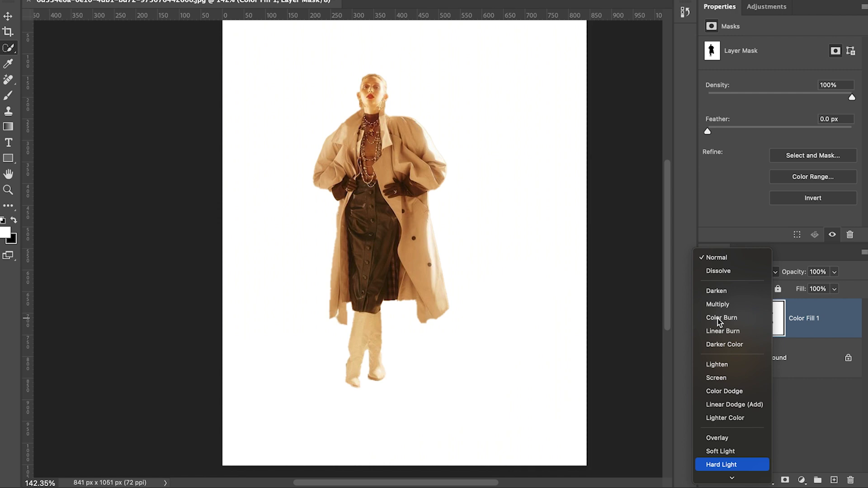
{"action": "key", "text": "Up"}
{"action": "key", "text": "Down"}
{"action": "key", "text": "Down"}
{"action": "key", "text": "Down"}
{"action": "key", "text": "Down"}
{"action": "key", "text": "Down"}
{"action": "key", "text": "Down"}
{"action": "key", "text": "Down"}
{"action": "key", "text": "Down"}
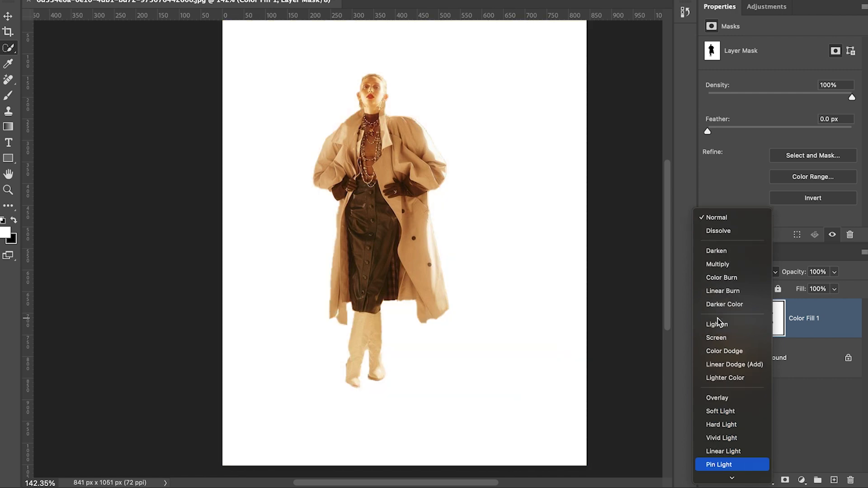
{"action": "key", "text": "Down"}
{"action": "key", "text": "Down"}
{"action": "key", "text": "Down"}
{"action": "key", "text": "Down"}
{"action": "key", "text": "Down"}
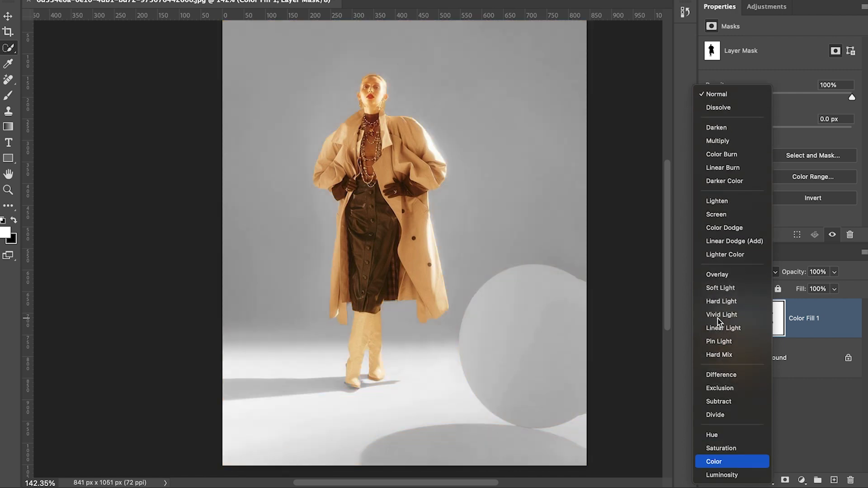
{"action": "key", "text": "Up"}
{"action": "key", "text": "Down"}
{"action": "key", "text": "Up"}
{"action": "key", "text": "Up"}
{"action": "key", "text": "Up"}
{"action": "key", "text": "Up"}
{"action": "key", "text": "Up"}
{"action": "key", "text": "Up"}
{"action": "key", "text": "Up"}
{"action": "key", "text": "Up"}
{"action": "key", "text": "Up"}
{"action": "key", "text": "Up"}
{"action": "key", "text": "Up"}
{"action": "key", "text": "Up"}
{"action": "key", "text": "Up"}
{"action": "key", "text": "Up"}
{"action": "key", "text": "Up"}
{"action": "key", "text": "Up"}
{"action": "key", "text": "Up"}
{"action": "key", "text": "Up"}
{"action": "key", "text": "Up"}
{"action": "key", "text": "Up"}
{"action": "key", "text": "Up"}
{"action": "key", "text": "Up"}
{"action": "key", "text": "Up"}
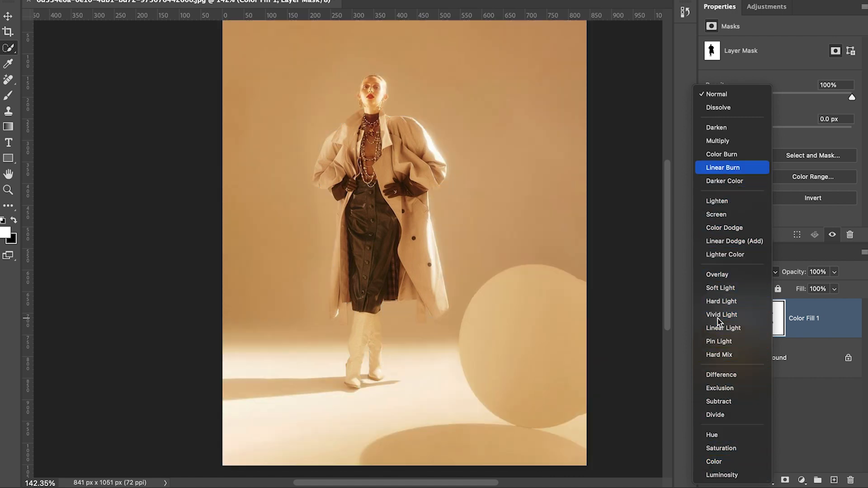
{"action": "key", "text": "Down"}
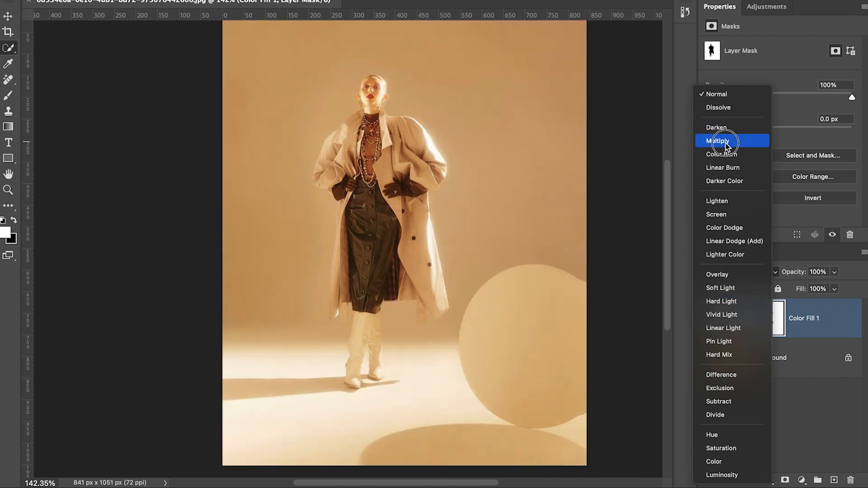
{"action": "left_click", "coordinate": [726, 141]}
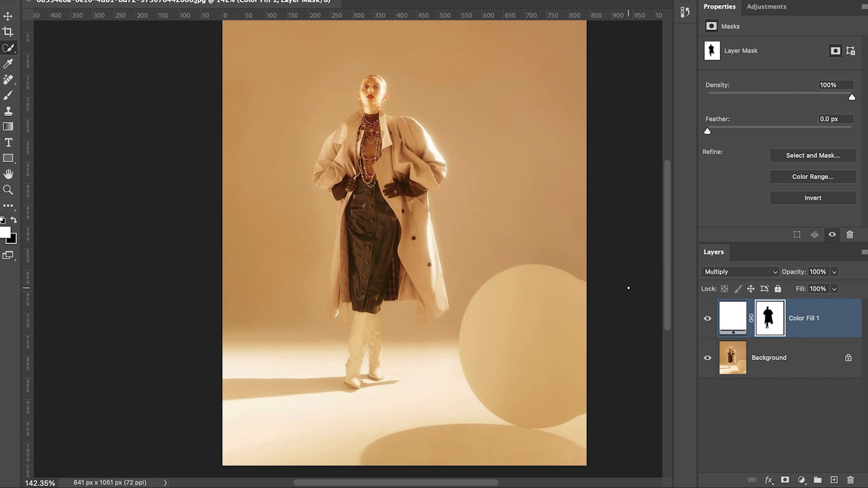
Open the fill layer's colour for editing and try vivid red dc1d1d and muted dark red 753a3a on the background
{"action": "left_click", "coordinate": [733, 322]}
{"action": "double_click", "coordinate": [732, 323]}
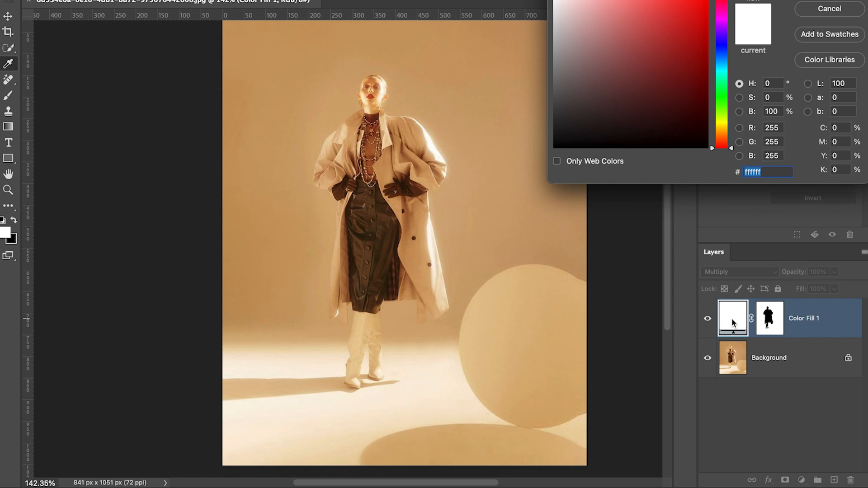
{"action": "left_click", "coordinate": [689, 14]}
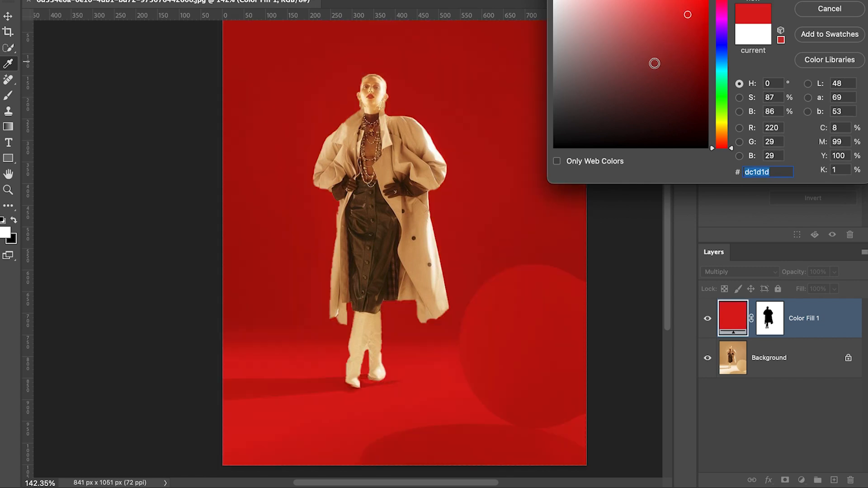
{"action": "left_click_drag", "start_coordinate": [651, 75], "coordinate": [632, 77]}
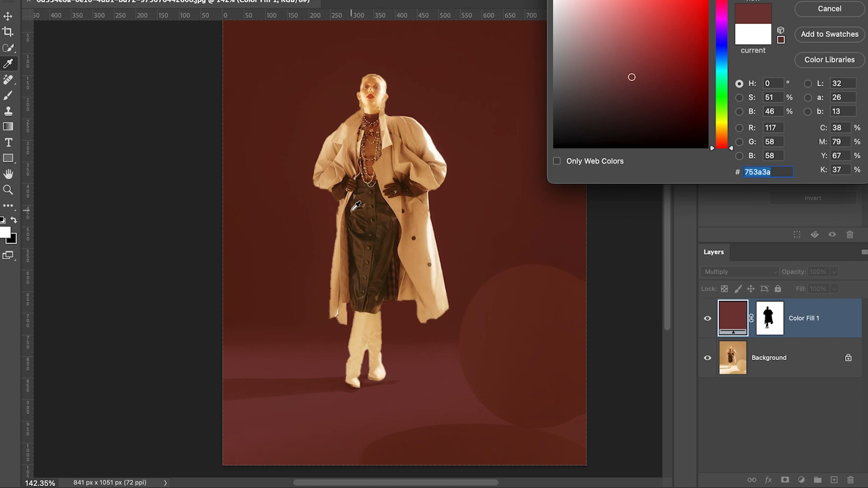
Try fill colours sampled from the model's coat, leather skirt, face and glove, including d29f66, 40260d, cf996b and 421e04
{"action": "scroll", "coordinate": [371, 211], "scroll_direction": "down", "scroll_amount": 2}
{"action": "left_click", "coordinate": [416, 114]}
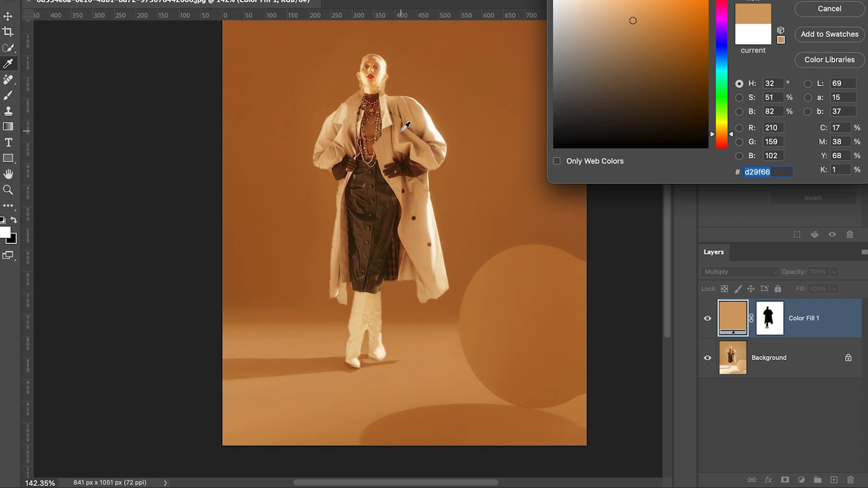
{"action": "left_click_drag", "start_coordinate": [321, 136], "coordinate": [329, 150]}
{"action": "left_click", "coordinate": [382, 246]}
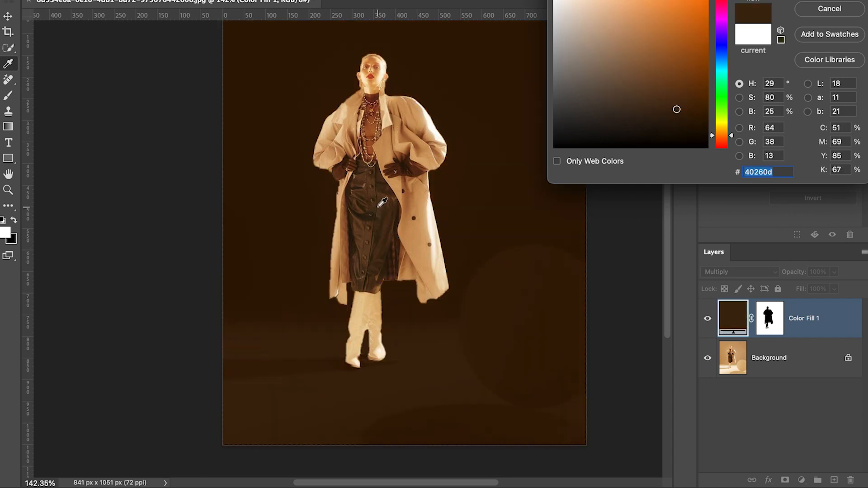
{"action": "left_click", "coordinate": [381, 204]}
{"action": "left_click", "coordinate": [386, 69]}
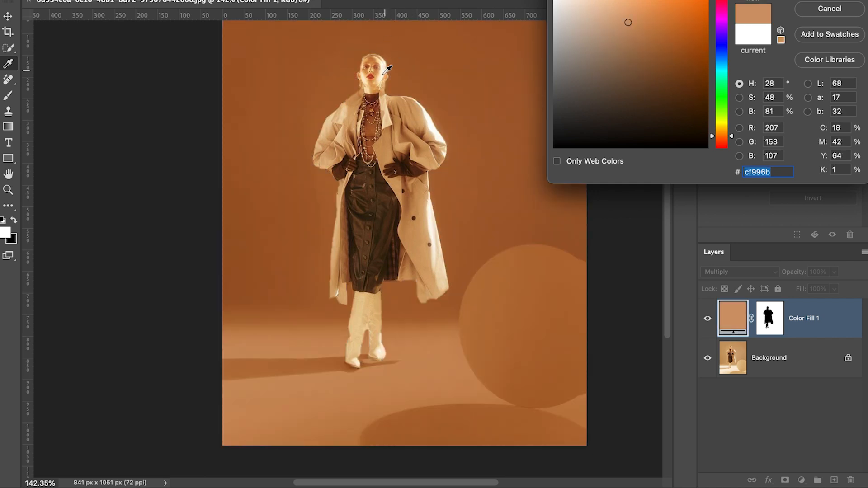
{"action": "left_click", "coordinate": [392, 173]}
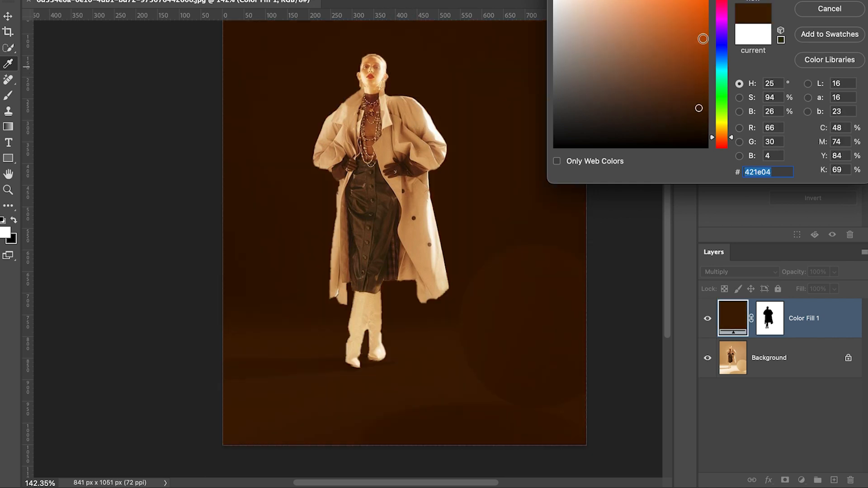
Try vivid orange b9540c, near-black 0d0b0a and greyish beige a08f83 as the fill colour
{"action": "left_click", "coordinate": [699, 36]}
{"action": "left_click", "coordinate": [648, 140]}
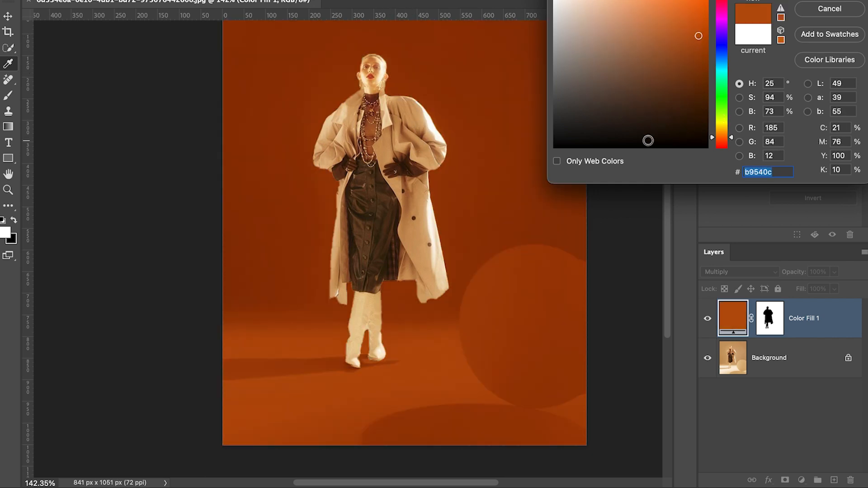
{"action": "left_click", "coordinate": [586, 140]}
{"action": "left_click", "coordinate": [583, 103]}
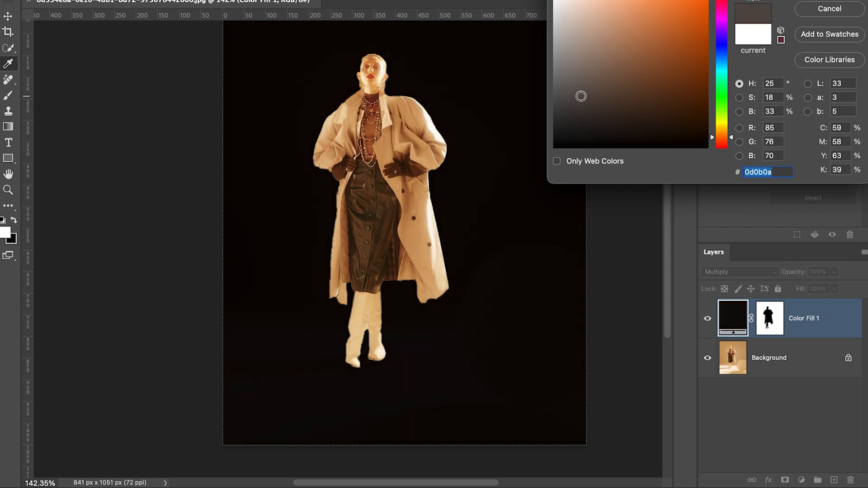
{"action": "left_click", "coordinate": [582, 50]}
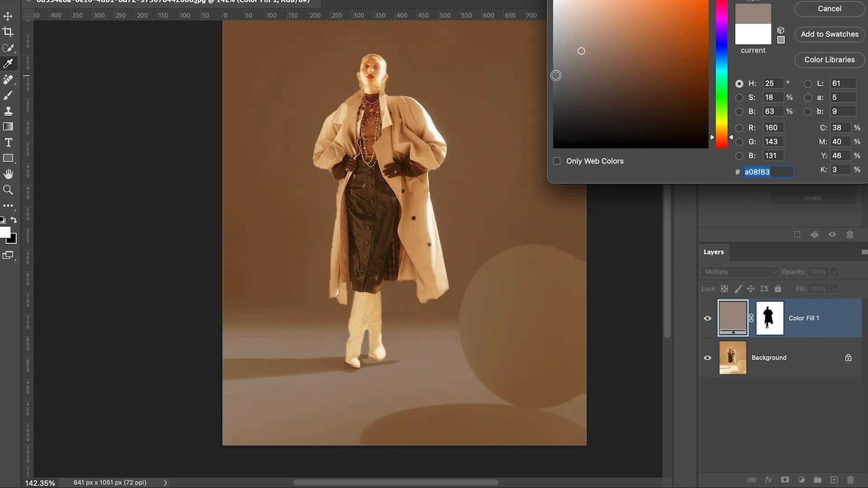
Compare grey and brown shades at the same hue and set the fill colour to medium brown aa754f
{"action": "left_click", "coordinate": [556, 76]}
{"action": "left_click", "coordinate": [556, 100]}
{"action": "left_click", "coordinate": [562, 88]}
{"action": "left_click", "coordinate": [568, 65]}
{"action": "left_click", "coordinate": [620, 53]}
{"action": "left_click", "coordinate": [641, 46]}
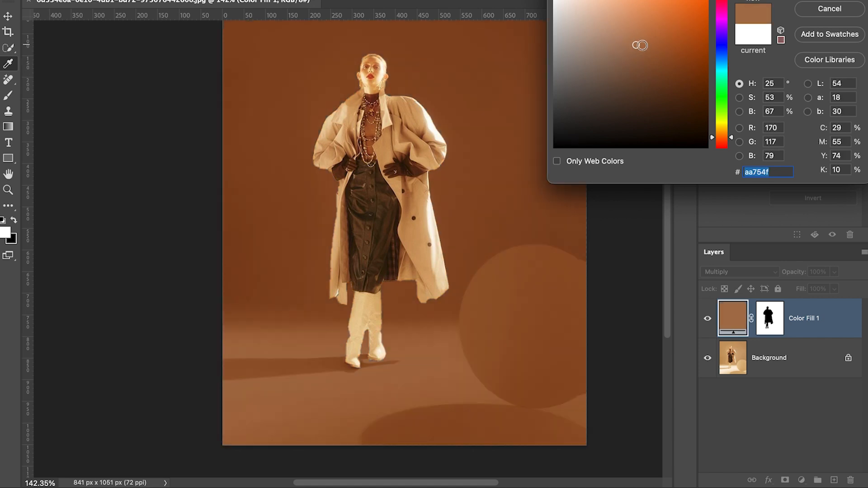
Try green, yellow and orange hues for the fill at the same saturation and brightness, including 4faa69 and 8baa4f
{"action": "left_click", "coordinate": [723, 90]}
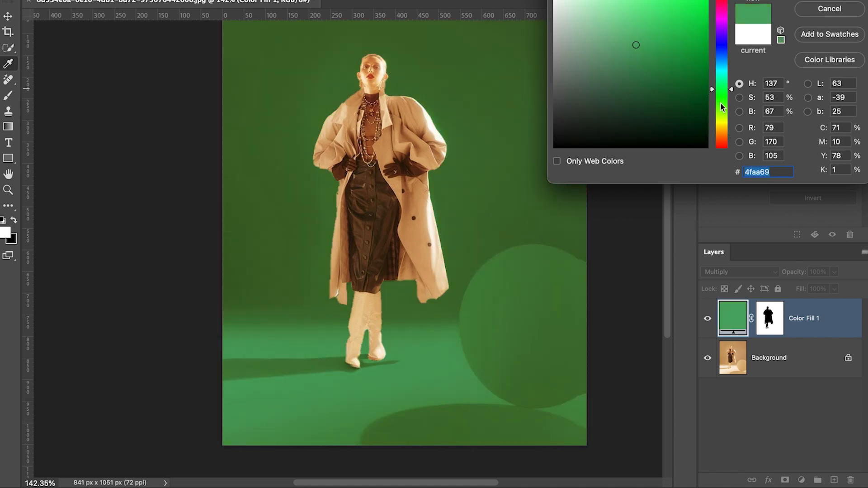
{"action": "left_click", "coordinate": [723, 120]}
{"action": "left_click", "coordinate": [724, 131]}
{"action": "left_click", "coordinate": [722, 138]}
{"action": "left_click", "coordinate": [722, 122]}
{"action": "left_click", "coordinate": [724, 113]}
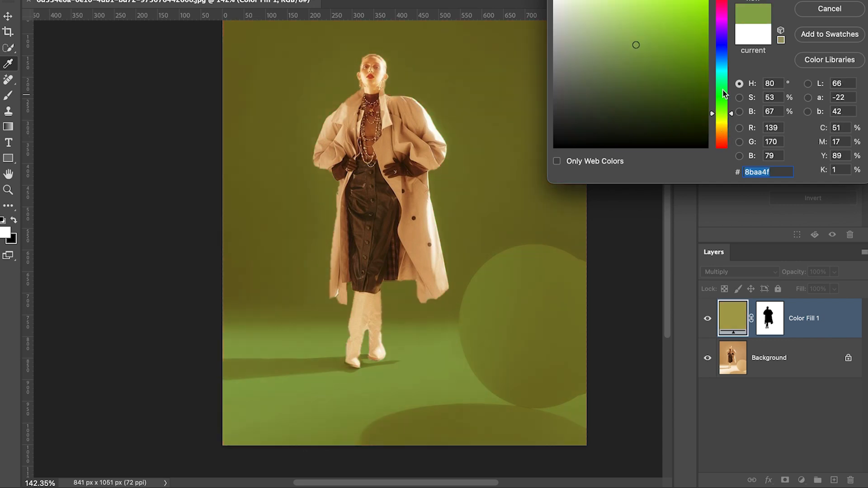
Shift the fill hue through purple 6d4faa and blue 4f8baa to teal 4faa98
{"action": "left_click", "coordinate": [723, 90]}
{"action": "left_click_drag", "start_coordinate": [724, 3], "coordinate": [724, 44]}
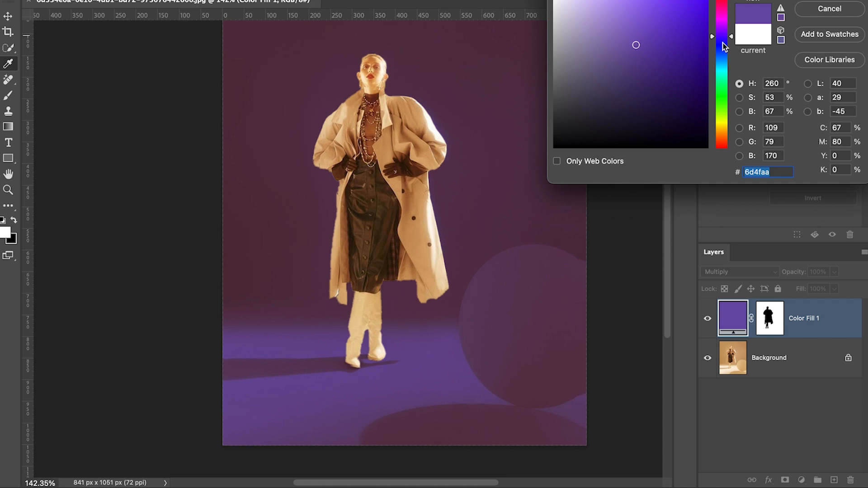
{"action": "left_click", "coordinate": [724, 63]}
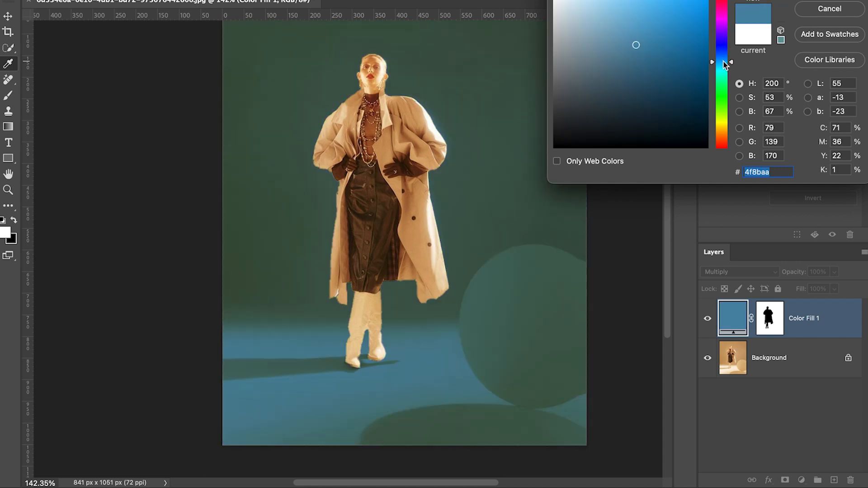
{"action": "left_click", "coordinate": [724, 76]}
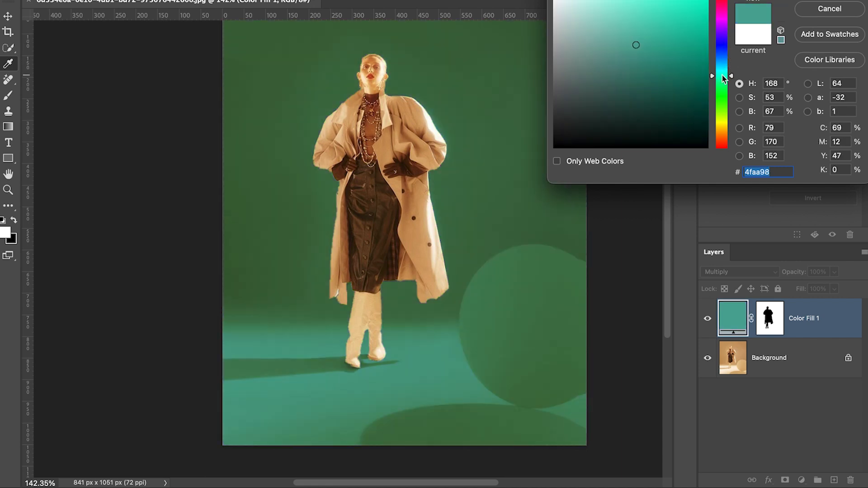